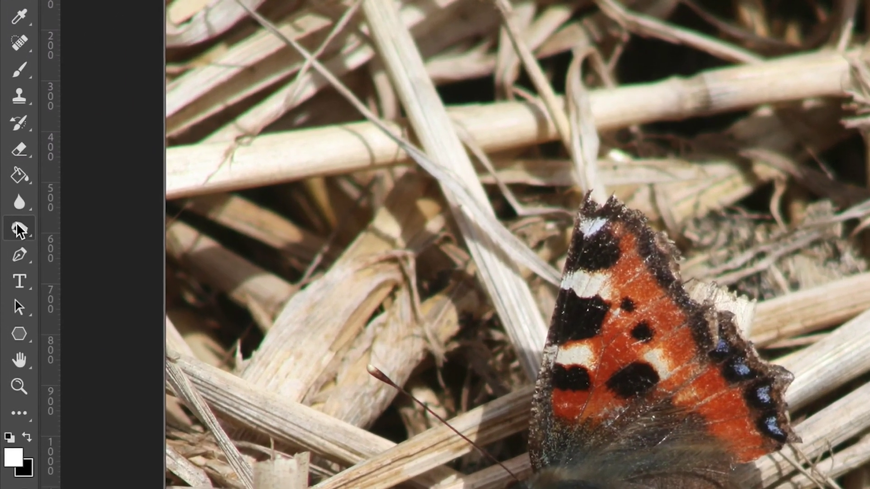
Step: Reveal the toning tool flyout listing the Dodge, Burn and Sponge tools
drag(19, 229, 116, 248)
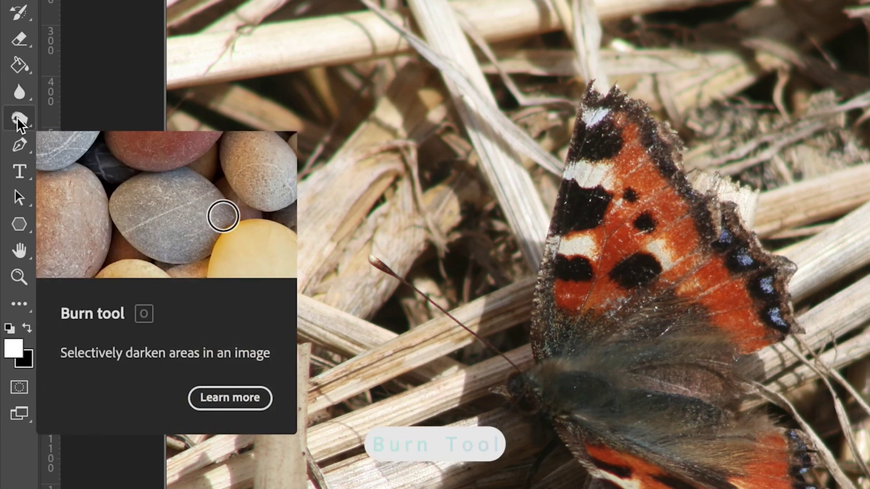
Step: Choose the Burn Tool from the toning tool flyout
click(17, 119)
mouse_move(17, 117)
mouse_down()
mouse_move(105, 120)
mouse_move(14, 117)
mouse_move(85, 115)
mouse_move(69, 141)
mouse_move(73, 135)
mouse_up()
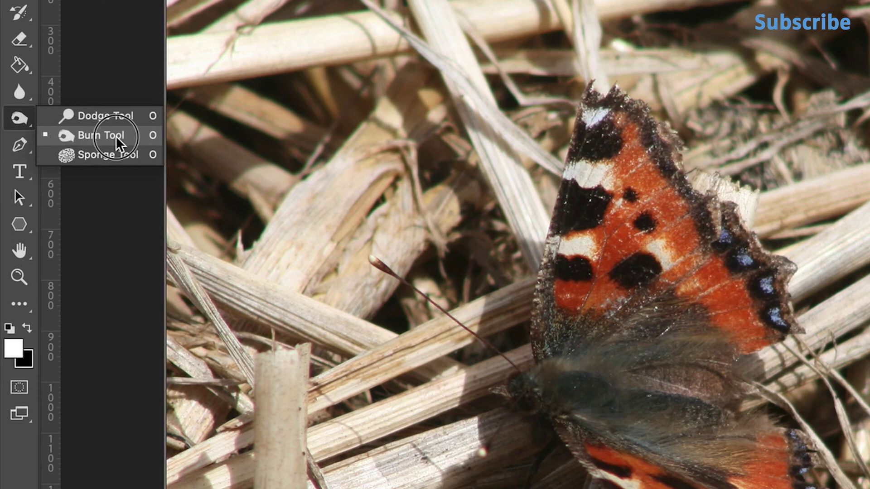
drag(99, 141, 151, 133)
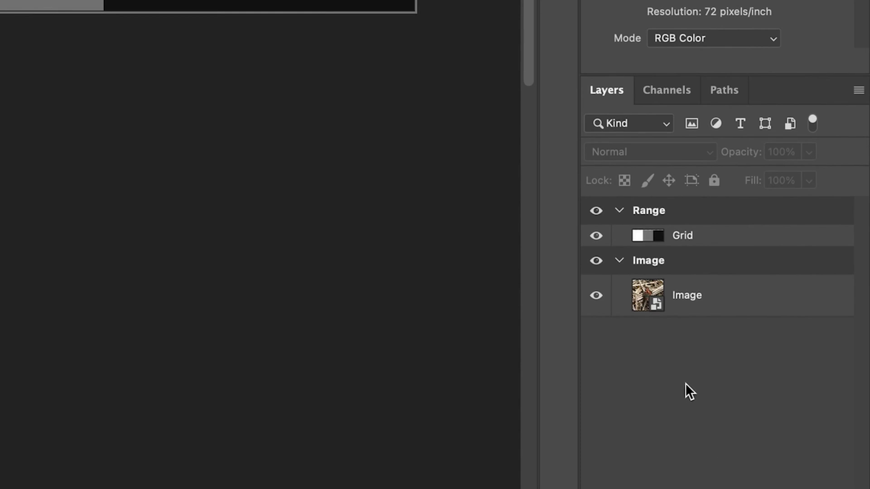
Step: Select the Grid layer inside the Range group in the Layers panel
click(657, 246)
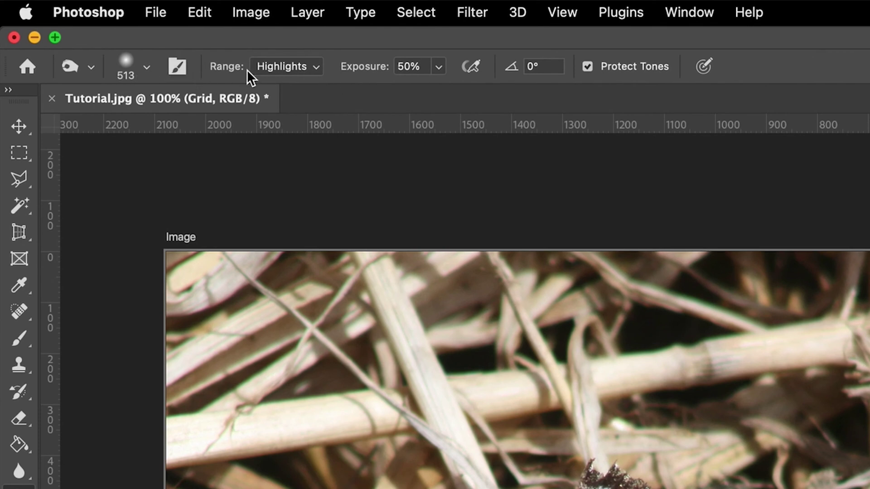
click(283, 70)
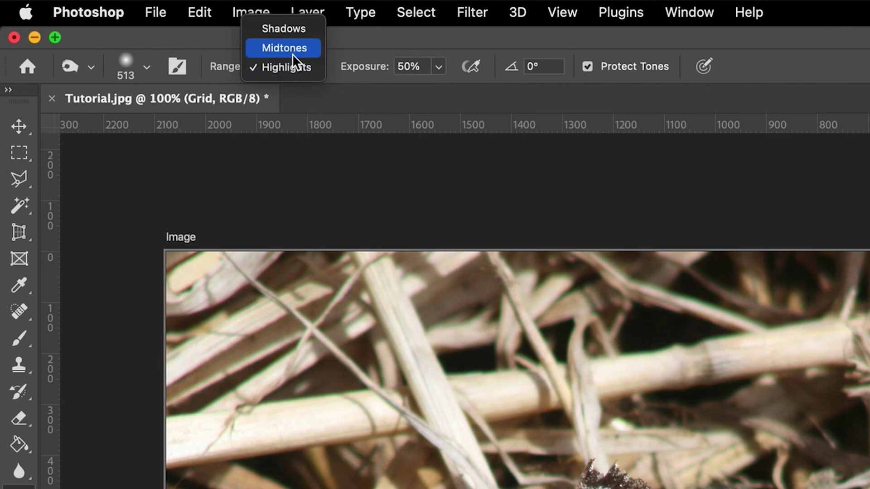
click(355, 47)
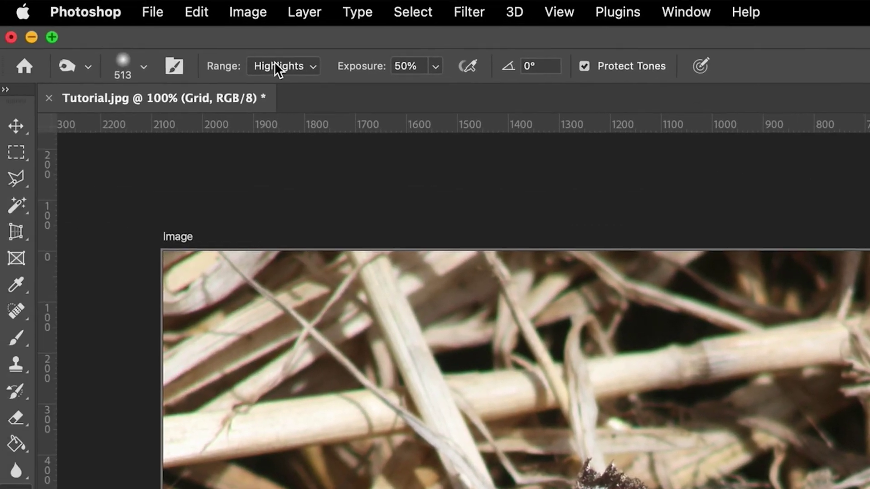
Step: Set the Burn tool's Range option to Shadows in the options bar
click(276, 64)
click(282, 35)
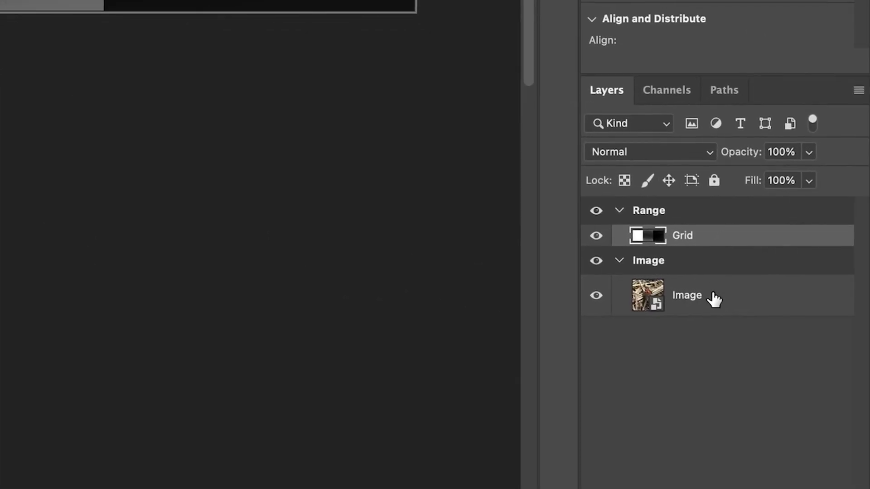
Step: Rasterize the Image smart object layer so it becomes a plain pixel layer
click(743, 295)
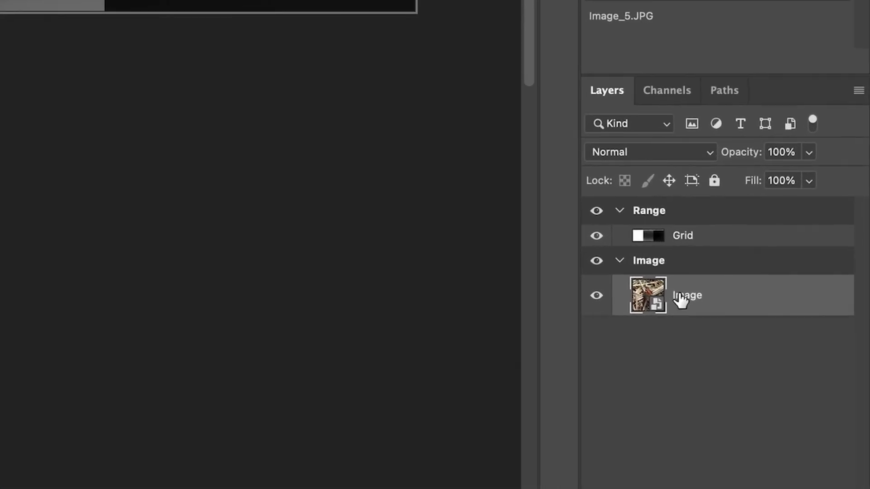
right_click(716, 294)
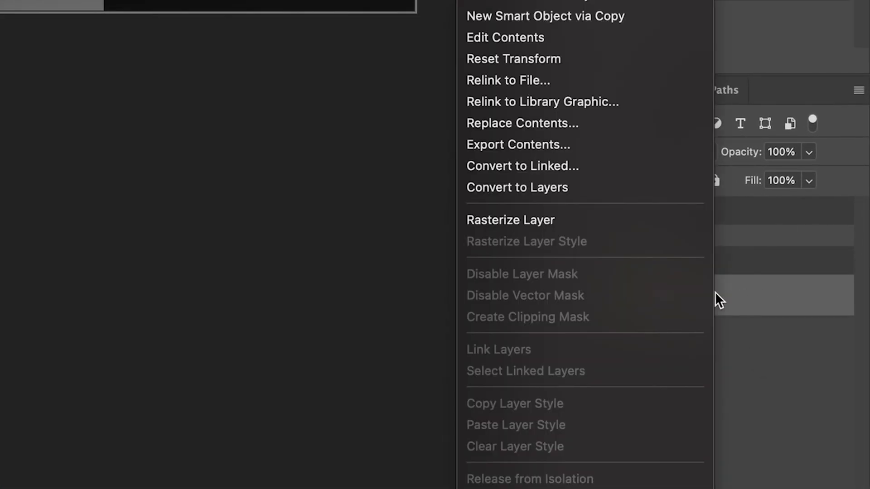
click(529, 220)
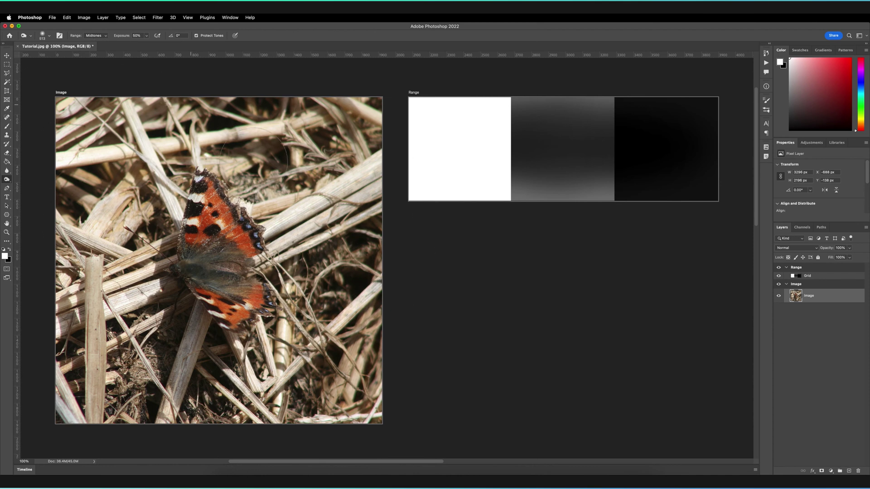
Step: Enlarge the brush to 711, raise Exposure, and burn the photo's top-left straw
drag(272, 233, 294, 232)
drag(123, 38, 136, 39)
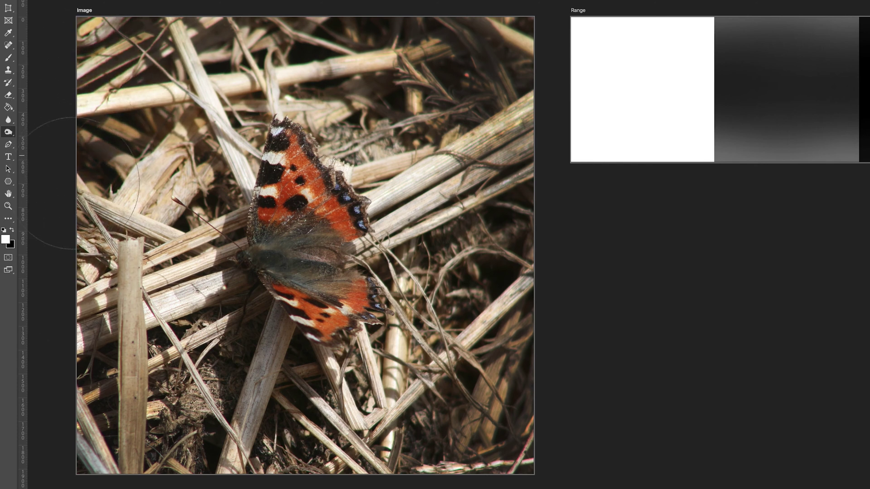
mouse_move(104, 63)
mouse_down()
mouse_move(254, 59)
mouse_move(118, 63)
mouse_move(95, 159)
mouse_up()
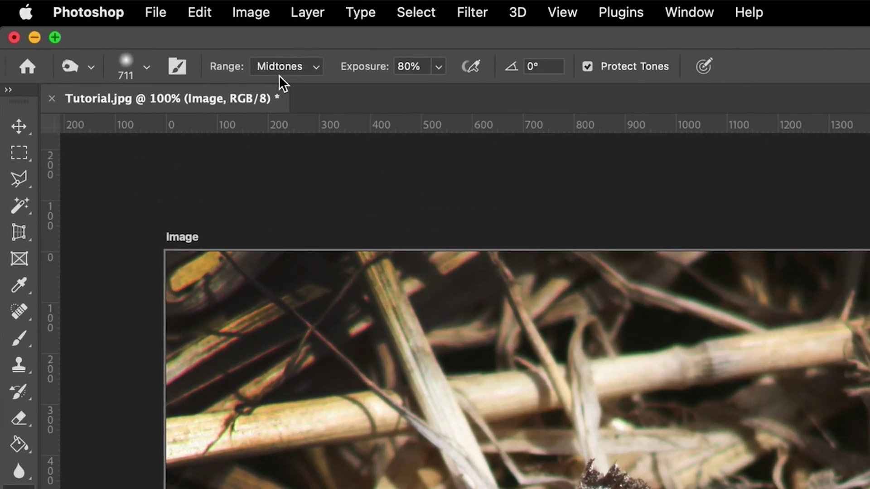
Step: Switch Range to Shadows and burn the photo's bottom strip and upper-left area
click(278, 73)
click(288, 52)
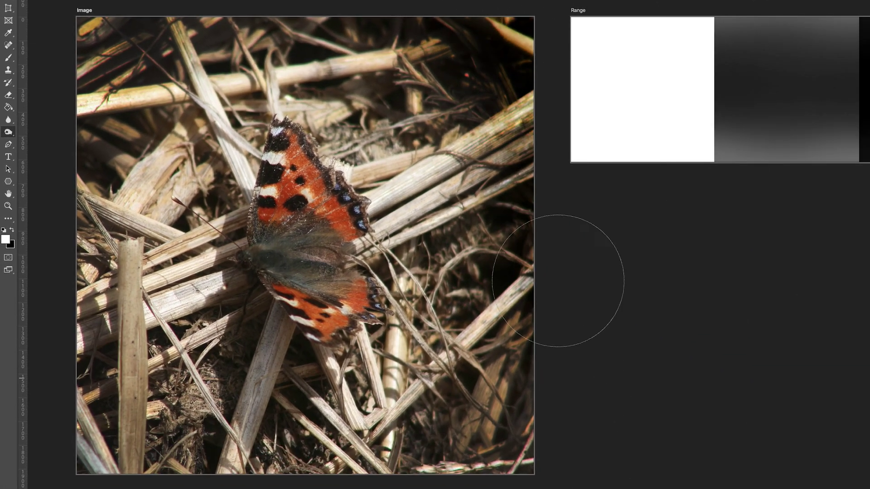
mouse_move(553, 418)
mouse_down()
mouse_move(294, 435)
mouse_move(59, 430)
mouse_move(63, 350)
mouse_move(191, 443)
mouse_move(114, 190)
mouse_move(76, 254)
mouse_move(68, 294)
mouse_up()
drag(199, 0, 154, 76)
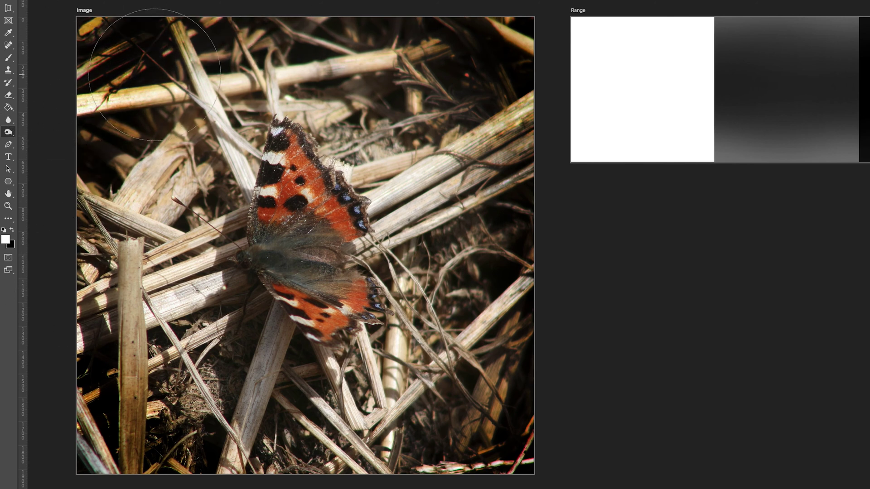
Step: Undo all the burn strokes to restore the photo's original brightness
key(ctrl+z)
key(ctrl+z)
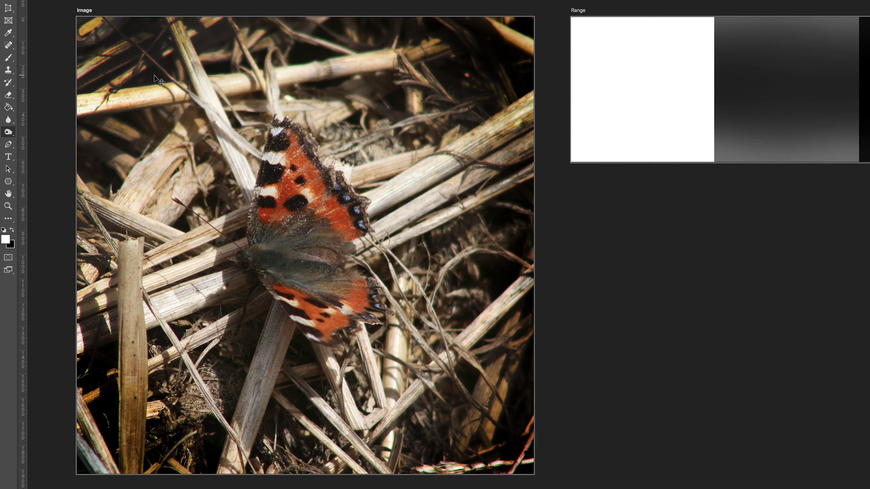
key(ctrl+z)
key(ctrl+z)
key(ctrl+z)
key(ctrl+z)
key(ctrl+z)
key(ctrl+z)
key(ctrl+z)
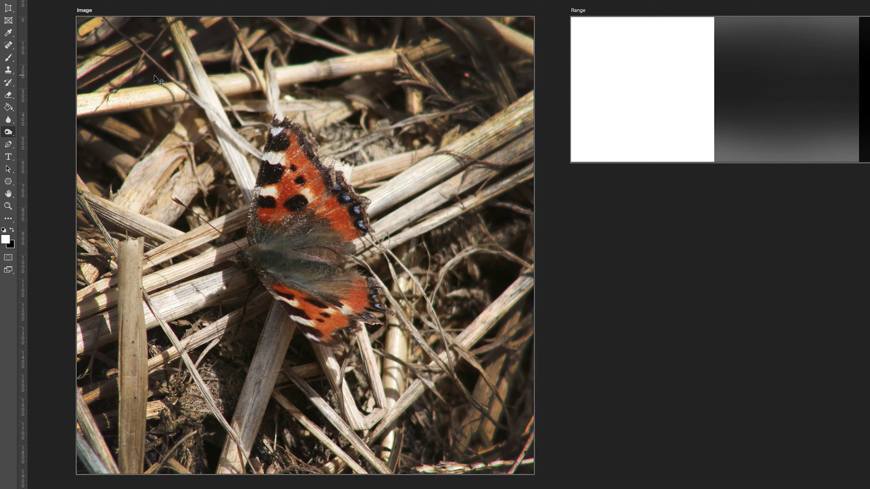
key(ctrl+z)
key(ctrl+z)
key(ctrl+z)
key(ctrl+z)
key(ctrl+z)
key(ctrl+z)
key(ctrl+z)
key(ctrl+z)
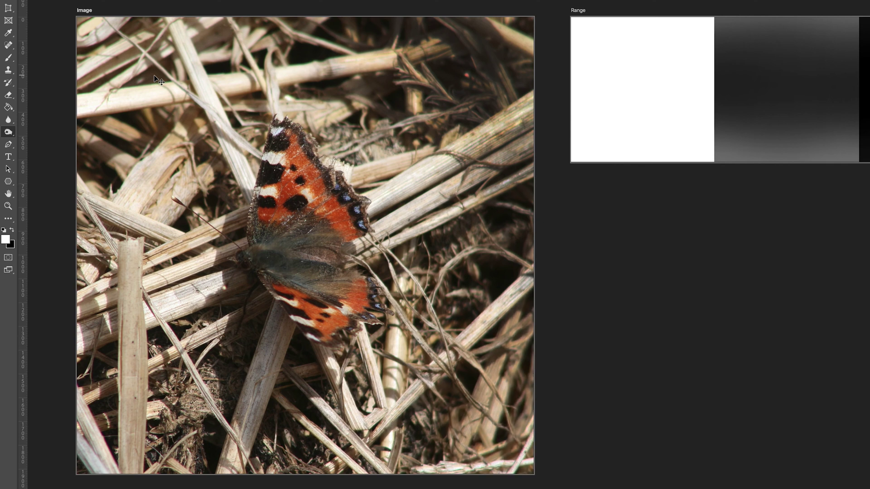
key(ctrl+z)
key(ctrl+z)
key(ctrl+z)
key(ctrl+z)
key(ctrl+z)
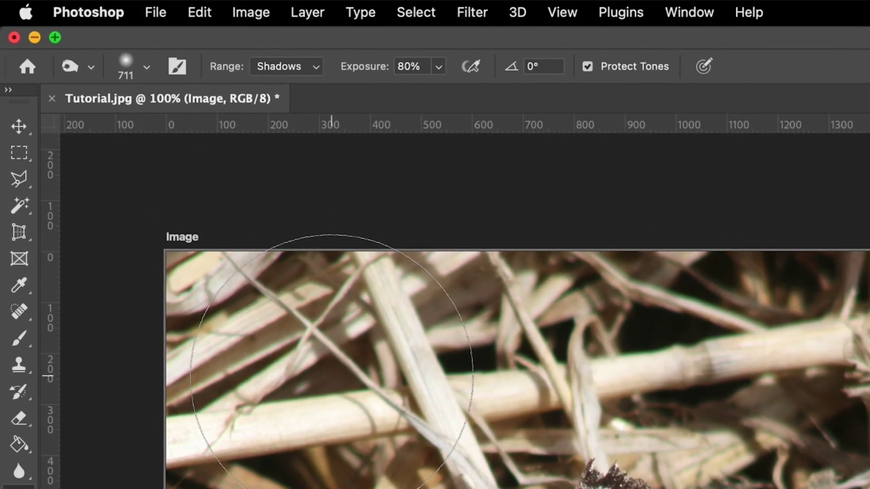
Step: Enter 10 in the options bar's Exposure field for gentler burning
click(404, 66)
text(10)
key(Return)
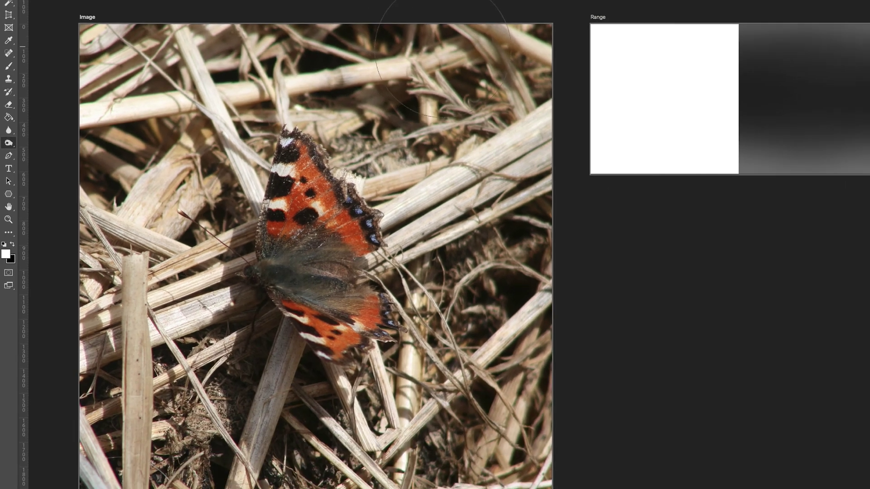